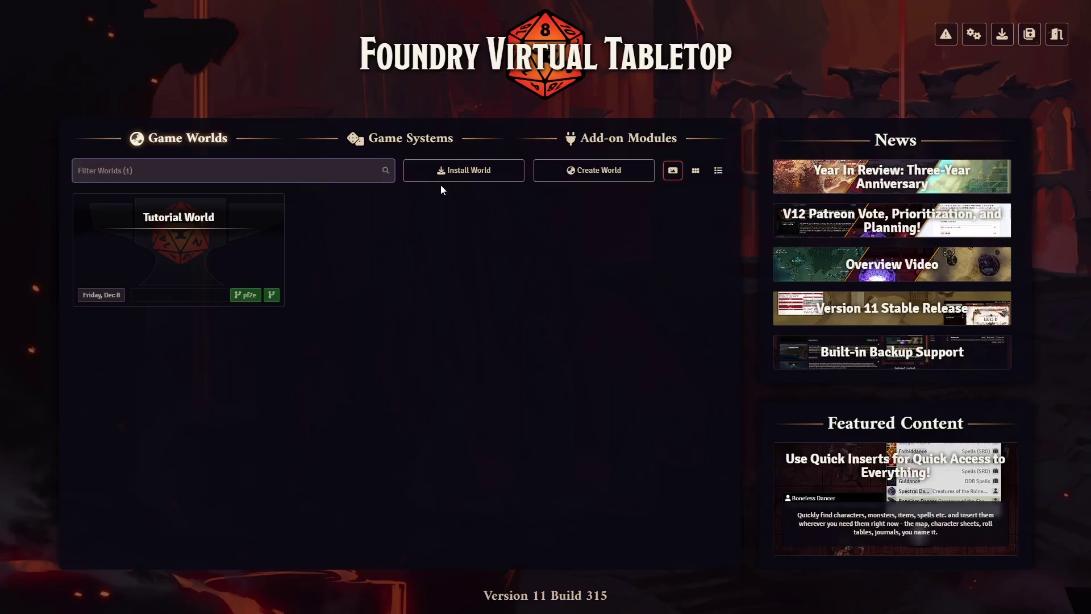
# Search the module browser for 'Racooze' and install Strength of Thousands Maps with its Levels dependency.
pyautogui.click(603, 143)
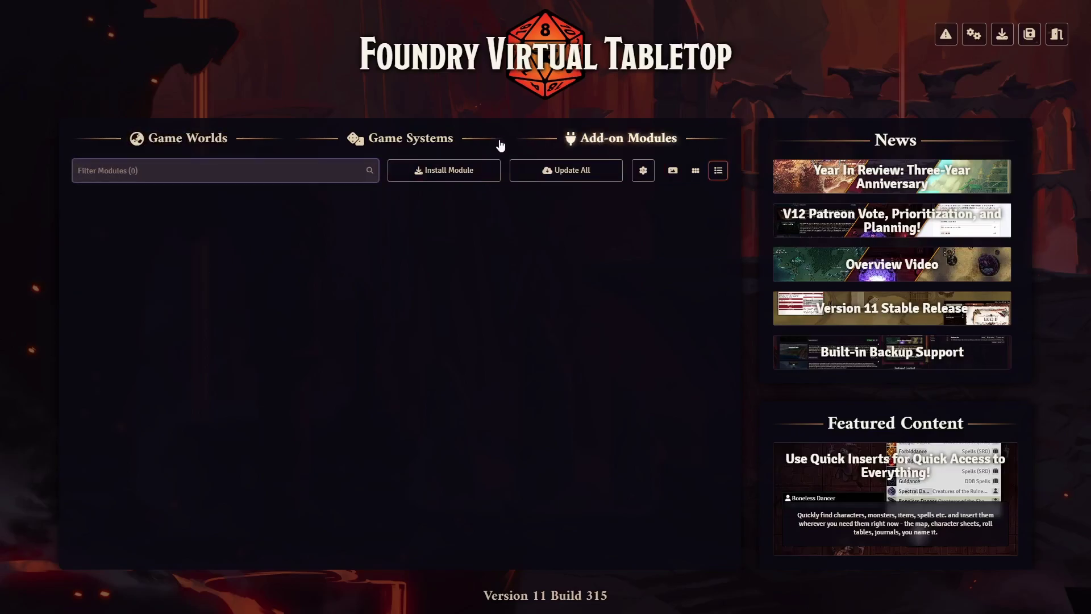
pyautogui.click(461, 180)
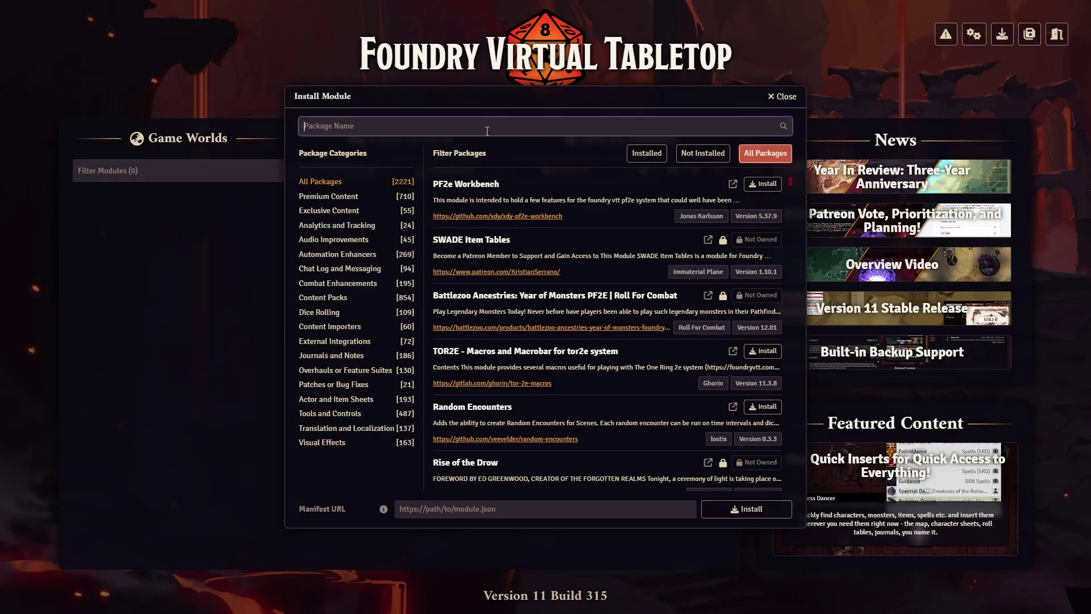
pyautogui.write('Racooze')
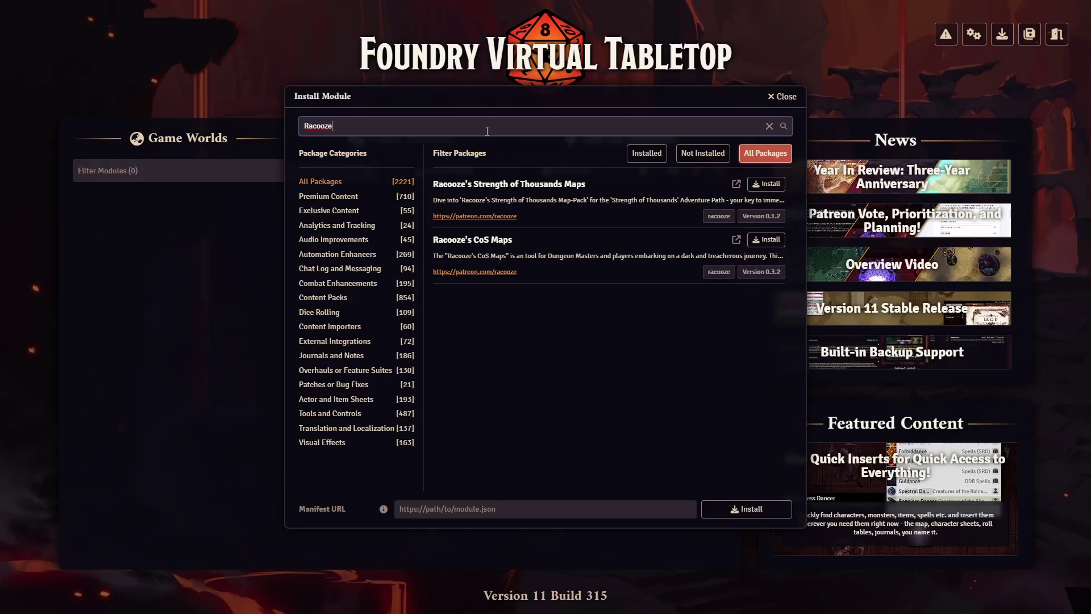
pyautogui.click(763, 183)
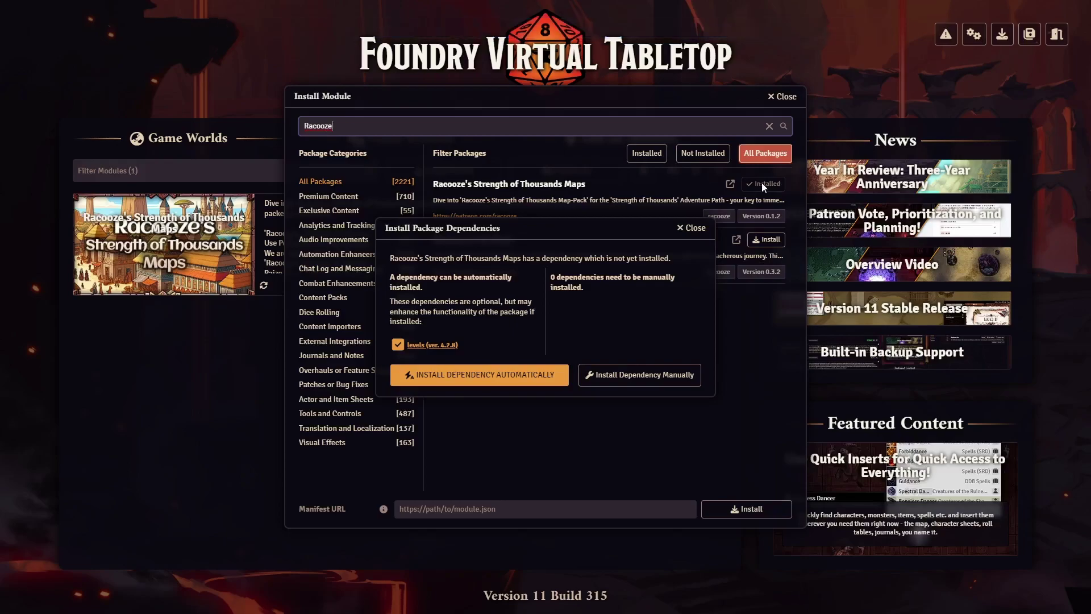
pyautogui.click(479, 375)
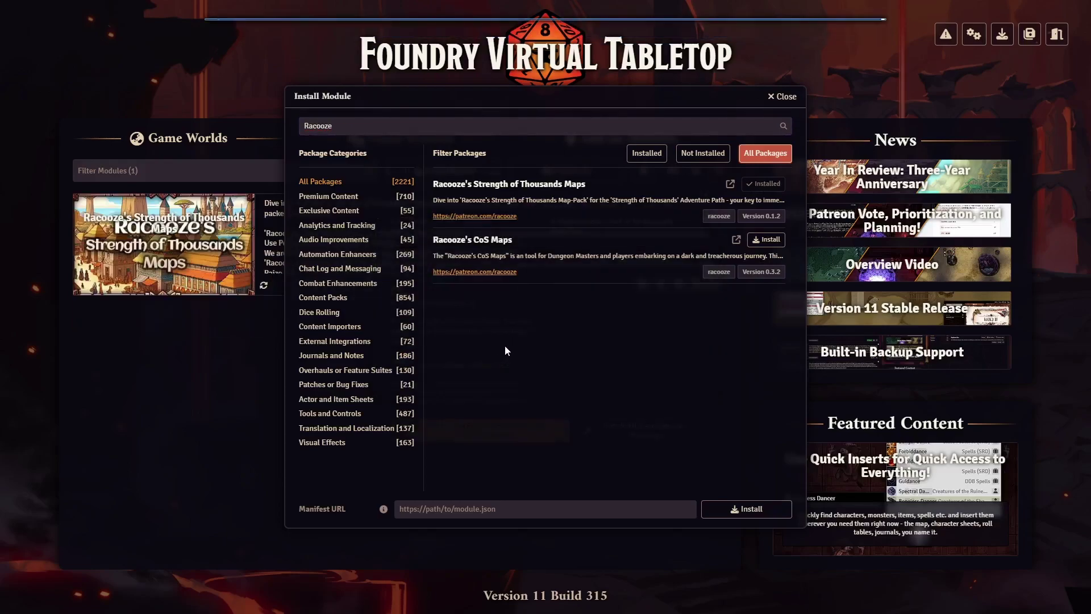
# Finish the dependency install, then copy the Strength of Thousands Maps module.json URL from Racooze's Free Modules.
pyautogui.click(495, 430)
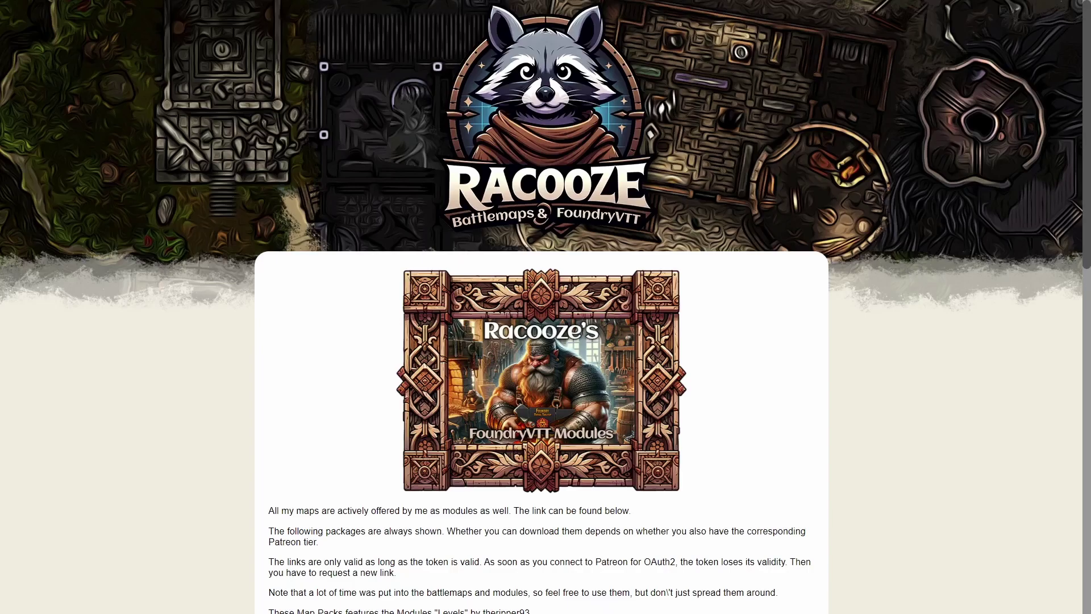
pyautogui.scroll(-10, 546, 307)
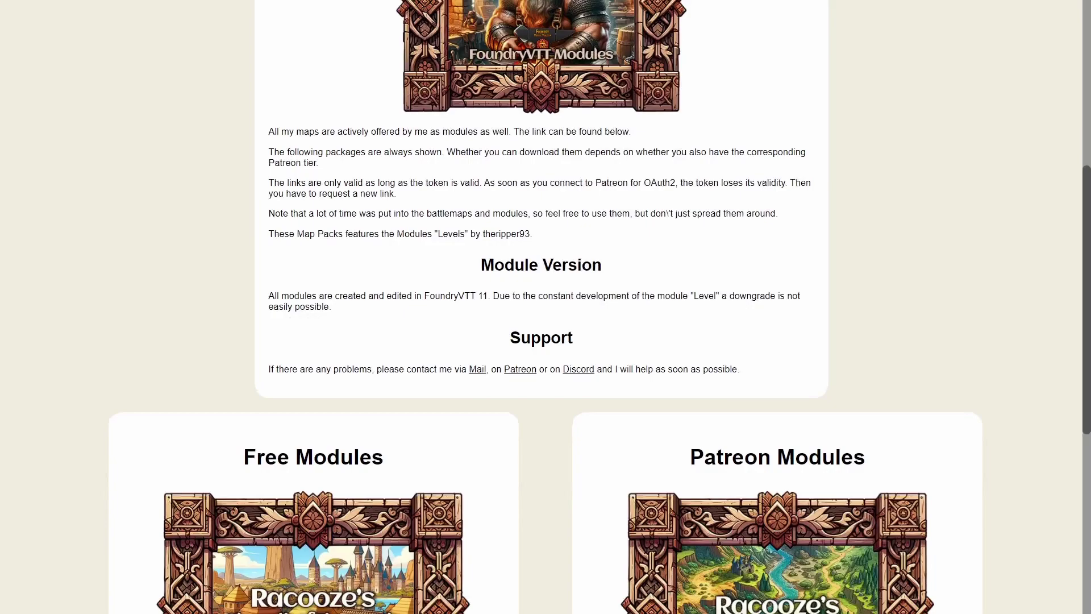
pyautogui.scroll(-1, 545, 307)
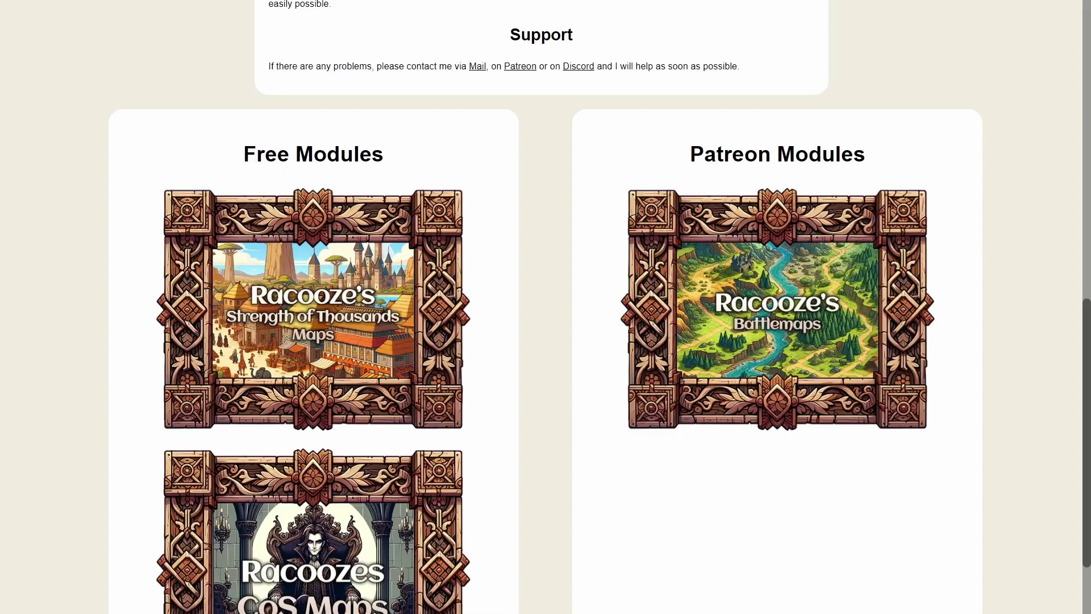
pyautogui.click(331, 265)
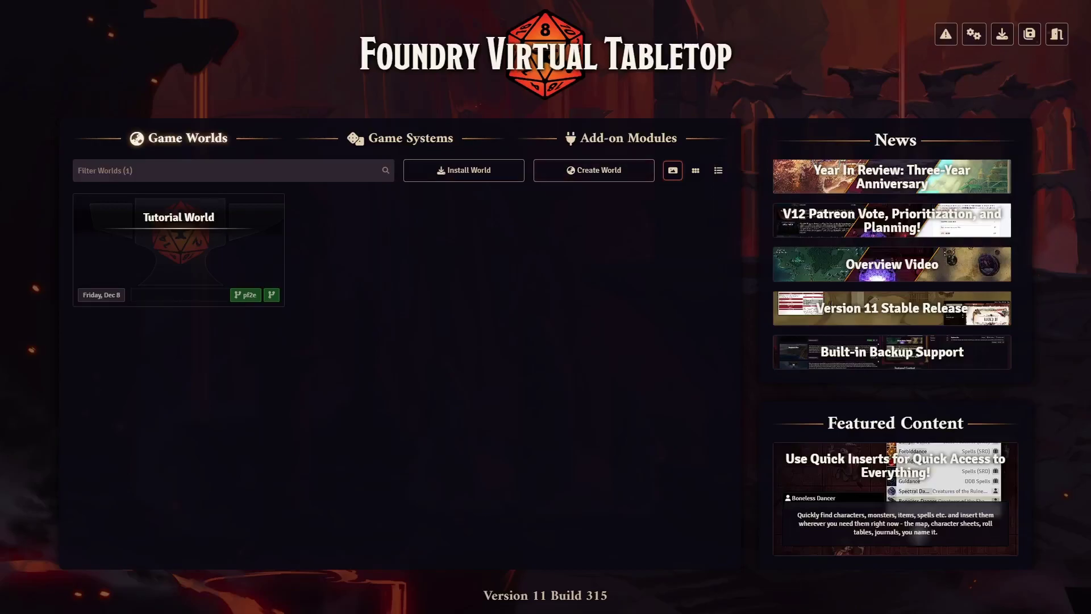
# Install Racooze's Strength of Thousands Maps from the pasted manifest URL.
pyautogui.click(633, 142)
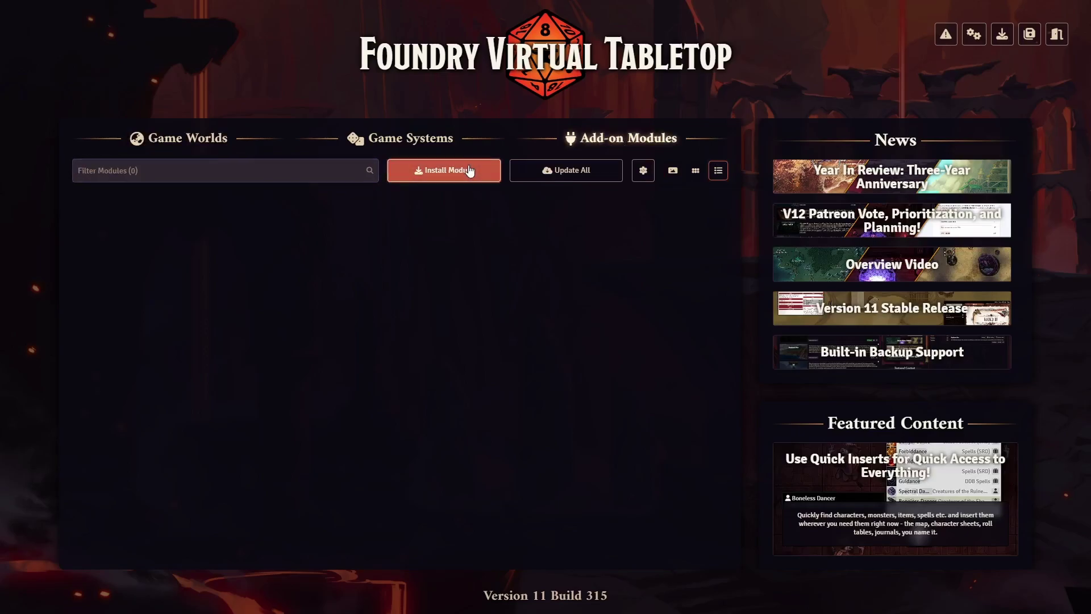
pyautogui.click(469, 170)
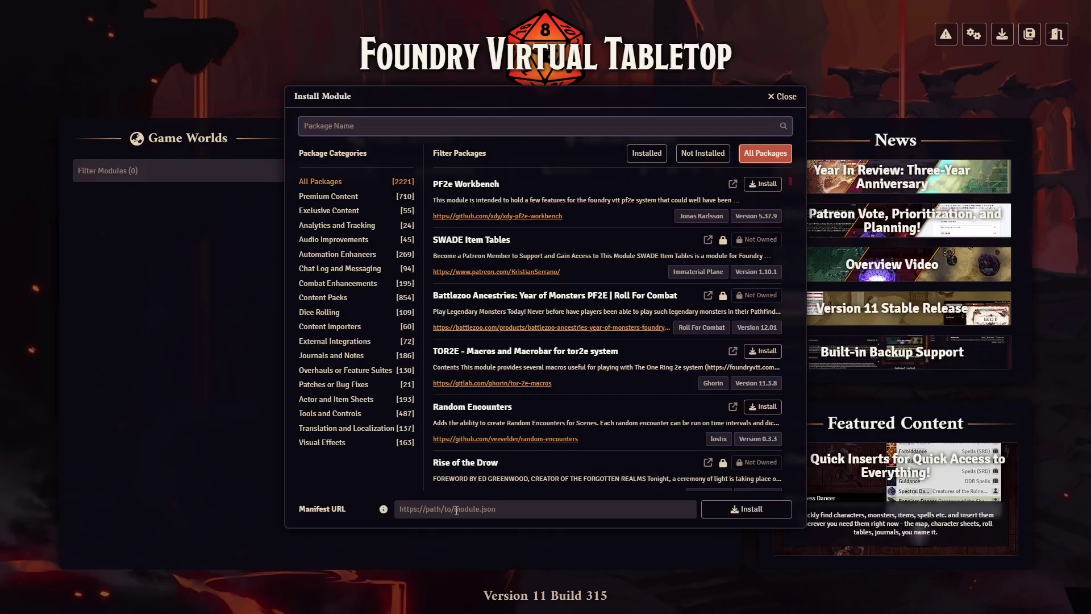
pyautogui.click(456, 511)
pyautogui.hotkey('ctrl', 'v')
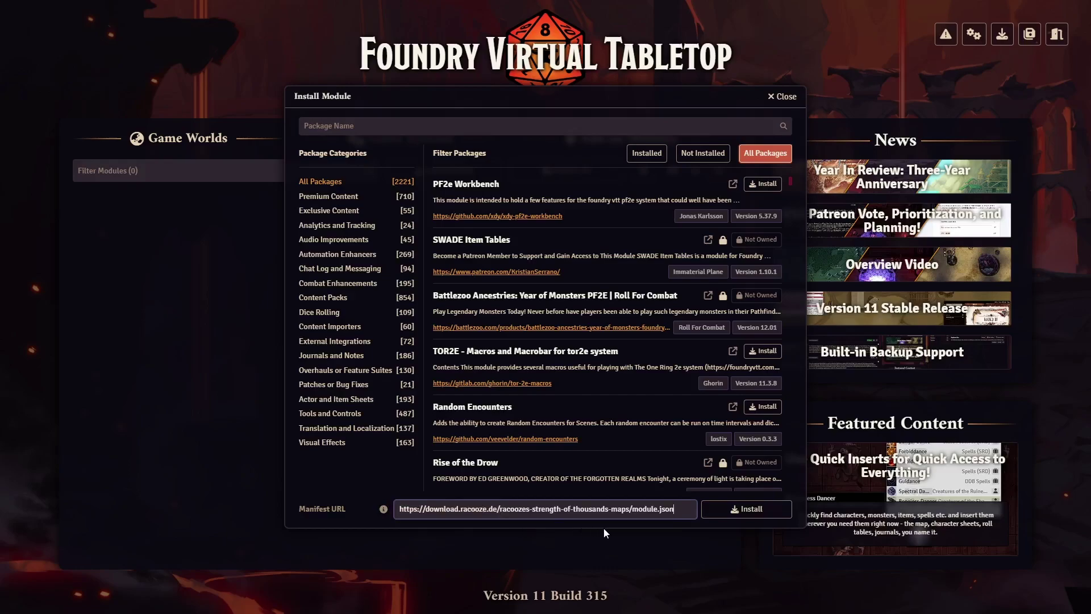
pyautogui.click(758, 510)
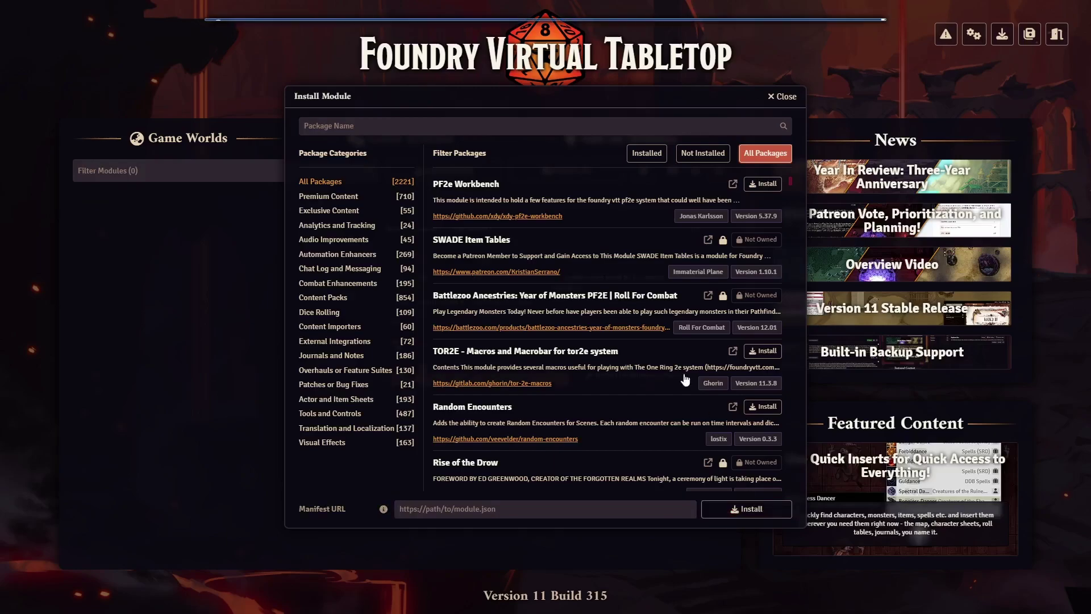
# Automatically install its Levels, libWrapper and Wall Height premium hub dependencies.
pyautogui.click(540, 373)
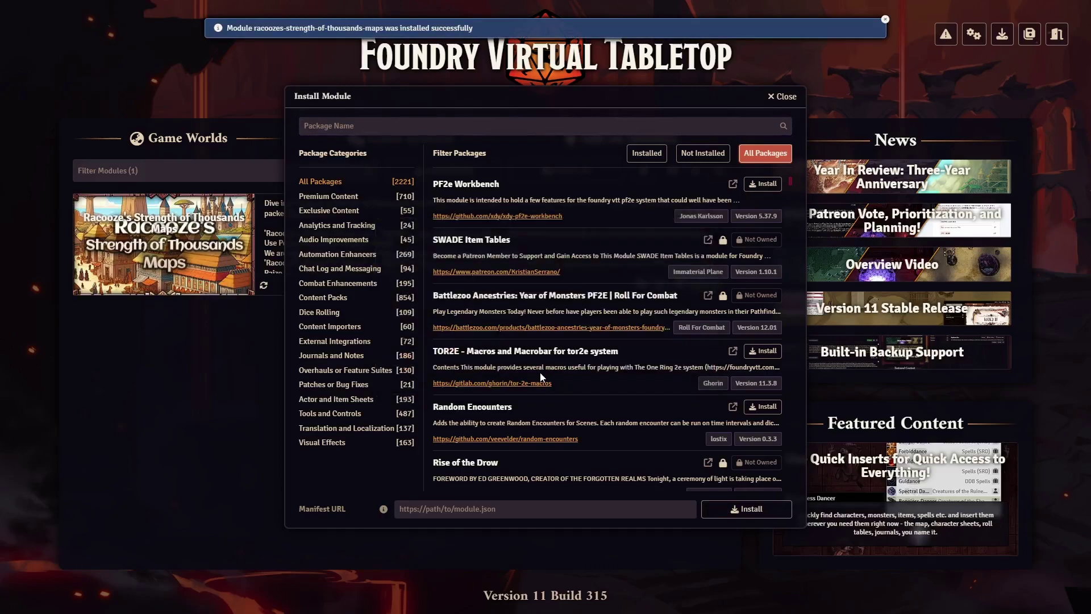
pyautogui.click(540, 428)
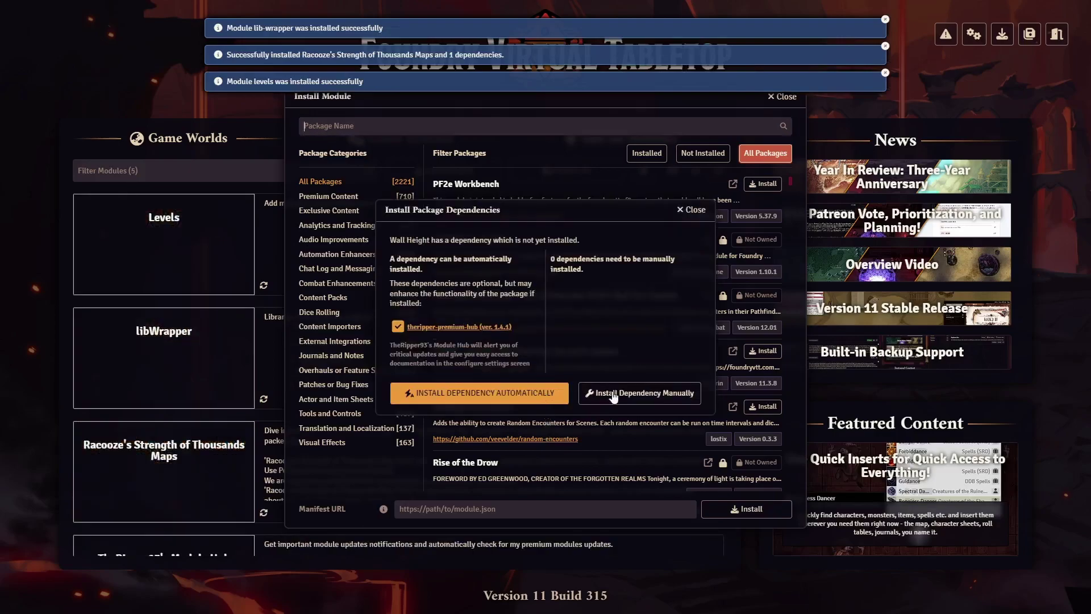
pyautogui.click(613, 395)
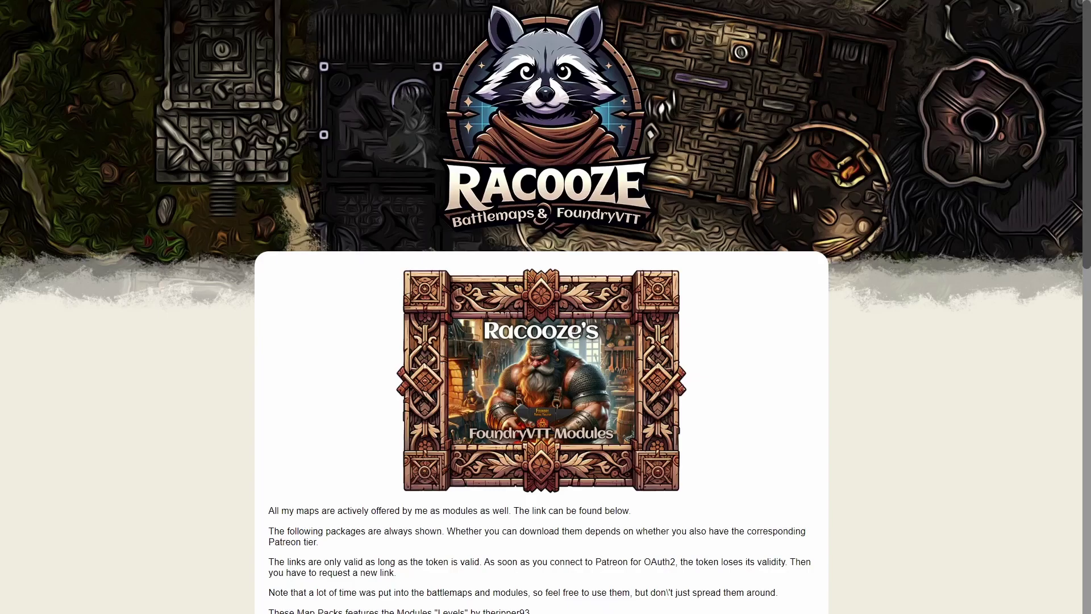
# Request the Patreon Battlemaps module and allow the Racooze app to check the Patreon account.
pyautogui.scroll(-12, 546, 307)
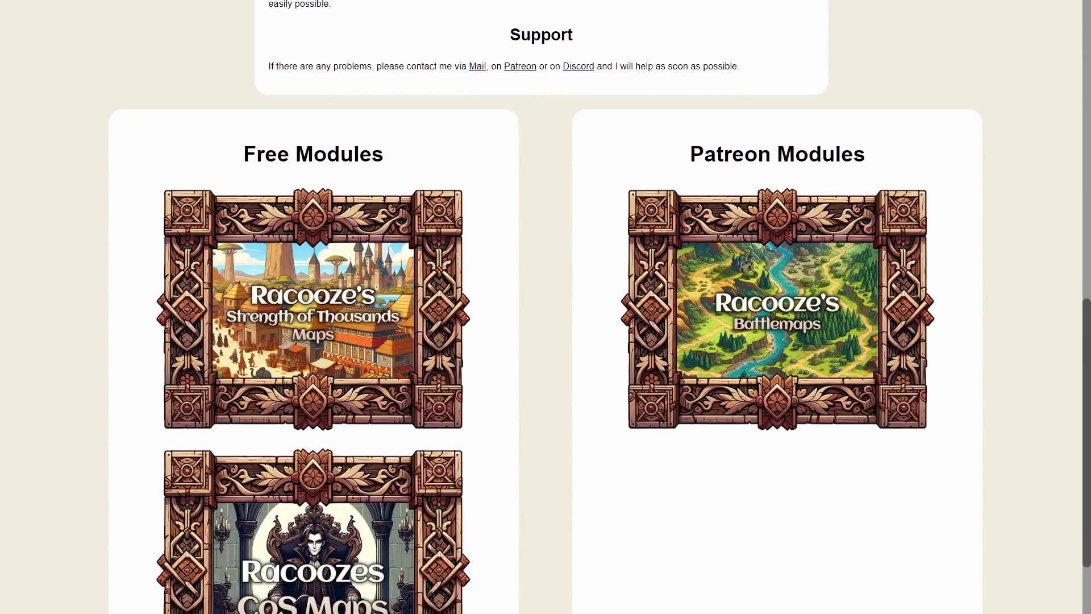
pyautogui.click(825, 316)
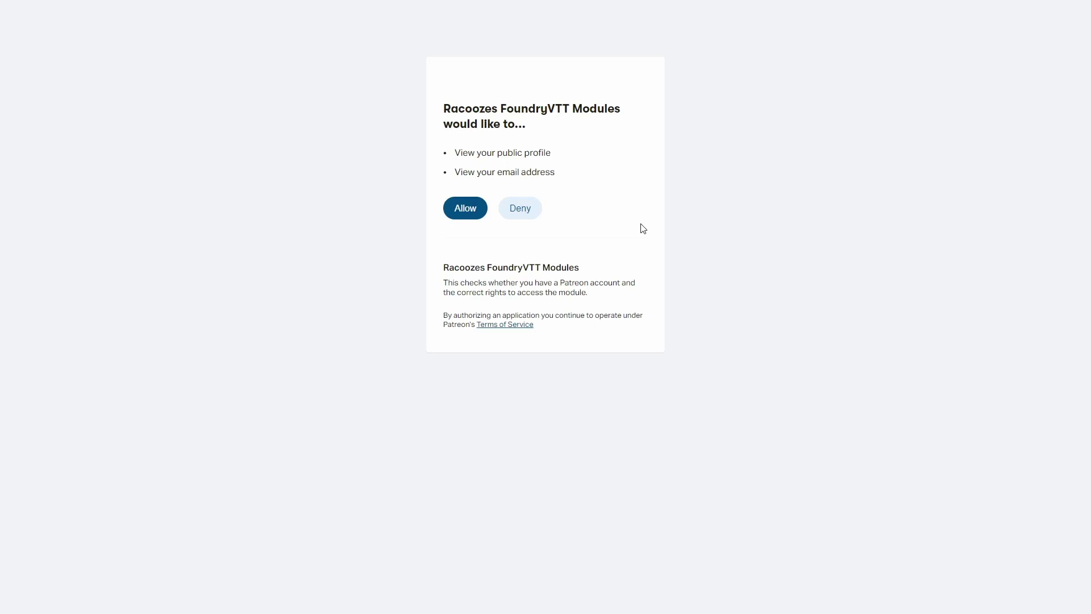
pyautogui.click(461, 209)
# Copy the Racooze's Battlemaps module.json manifest URL.
pyautogui.scroll(-6, 461, 207)
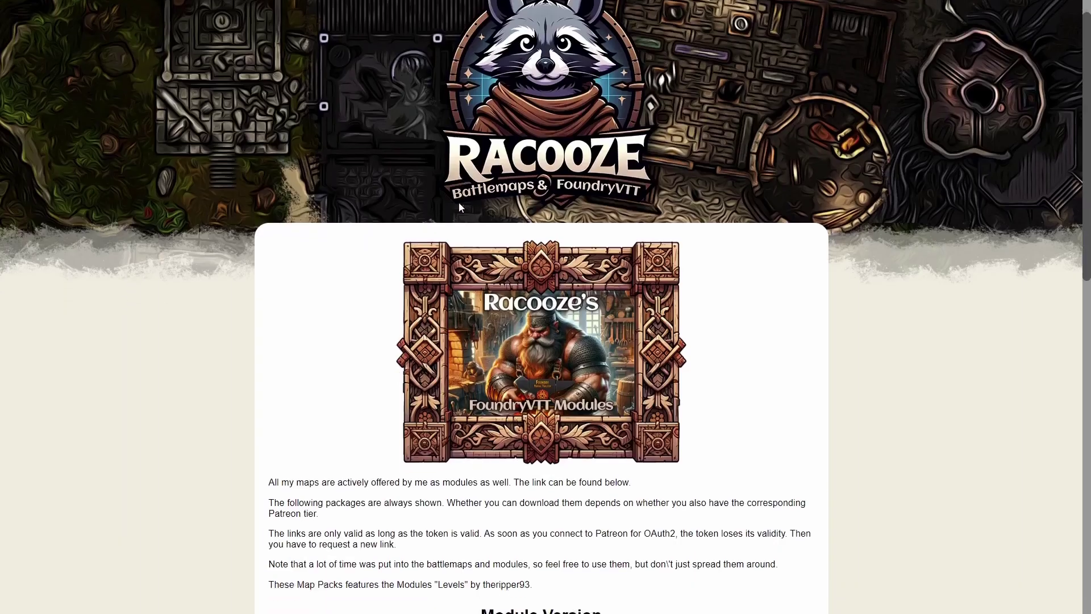
pyautogui.scroll(-5, 460, 207)
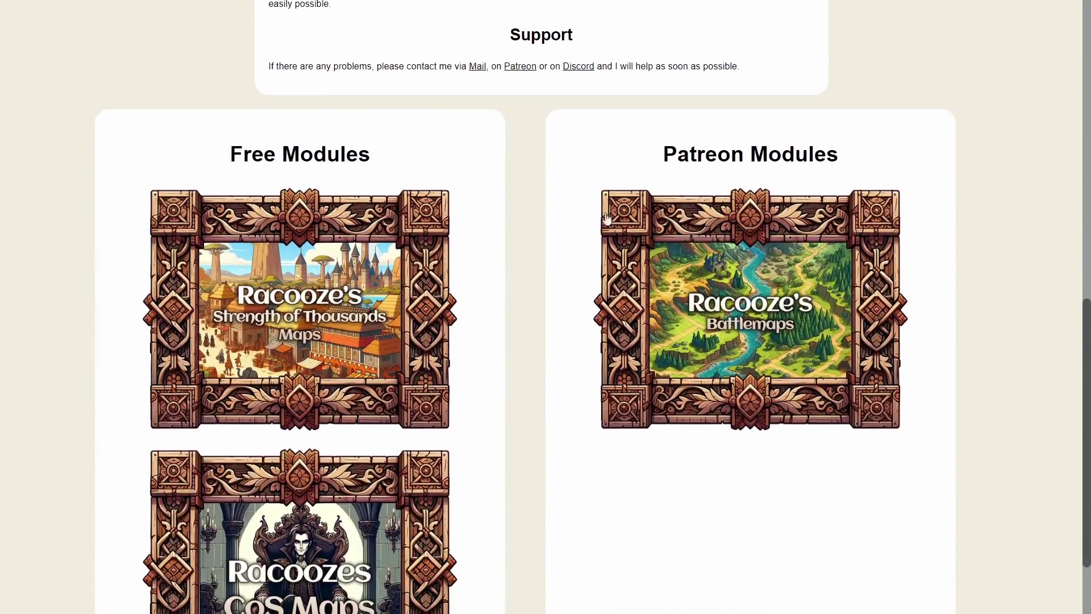
pyautogui.click(702, 292)
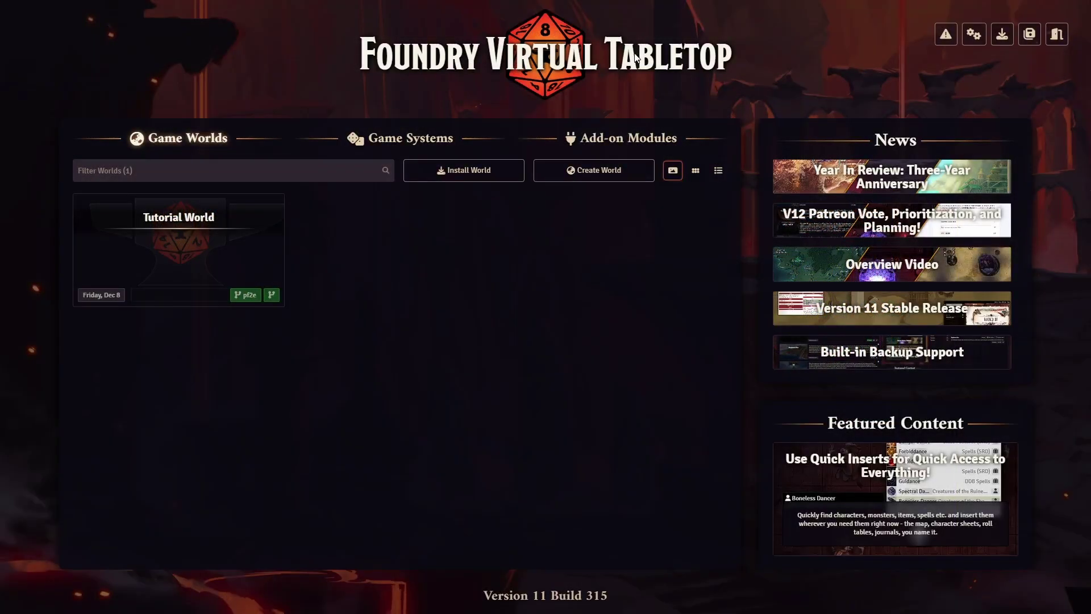
# Install Racooze's Battlemaps from the pasted manifest URL.
pyautogui.click(631, 142)
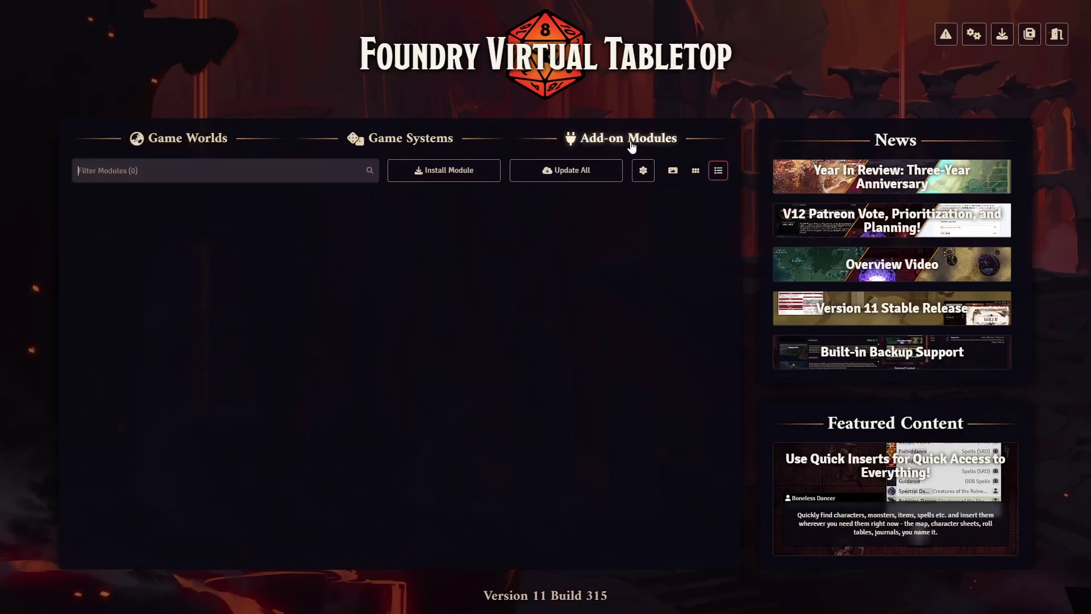
pyautogui.click(449, 177)
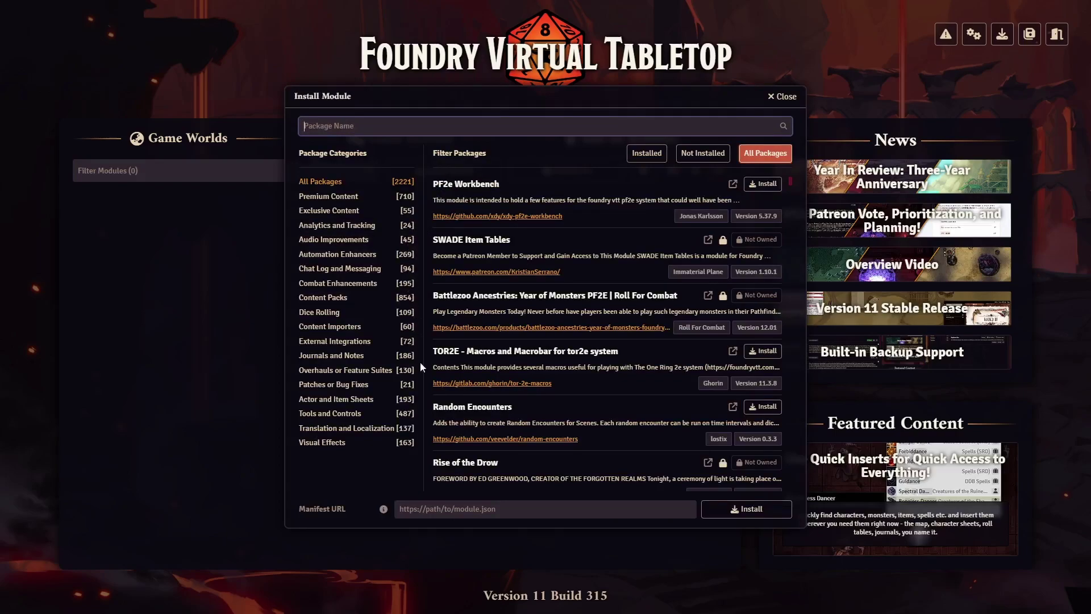
pyautogui.click(461, 510)
pyautogui.hotkey('ctrl', 'v')
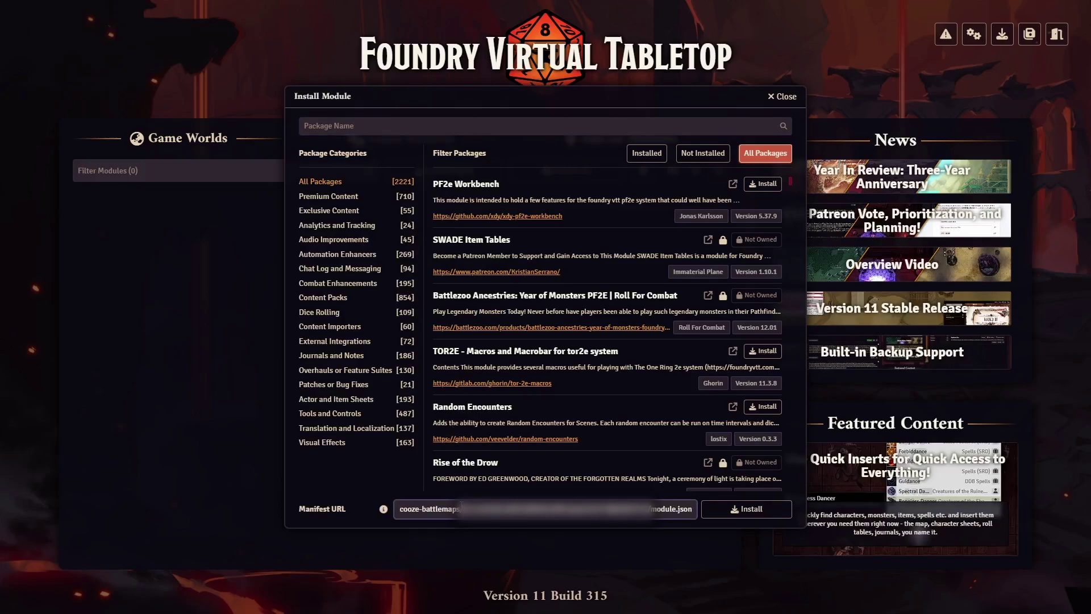
pyautogui.click(734, 511)
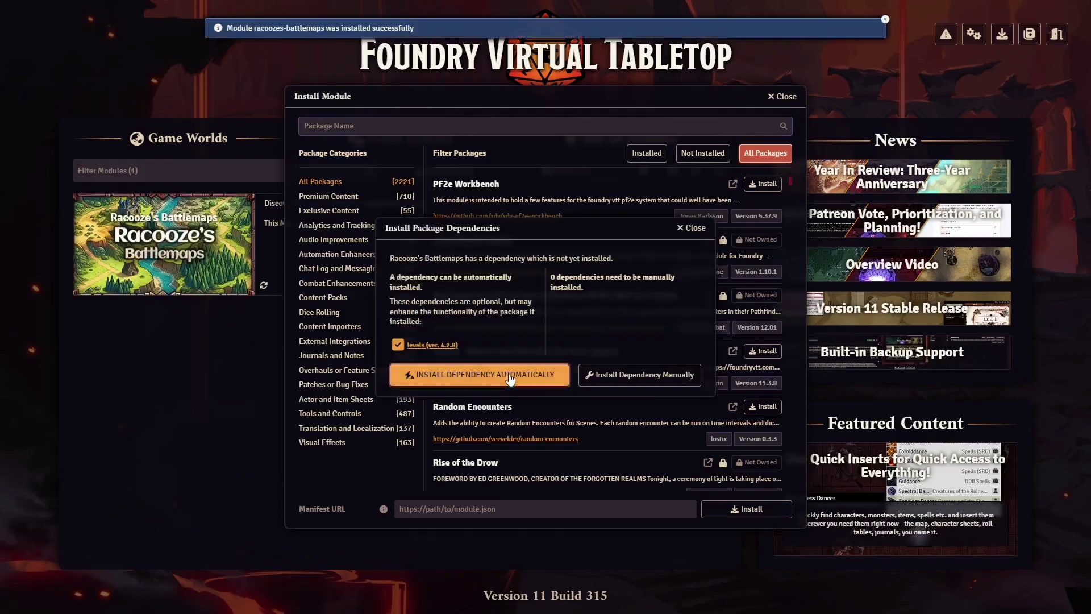
# Accept the Levels and libWrapper dependency installs, dismiss the Wall Height prompt, and close the installer.
pyautogui.click(542, 367)
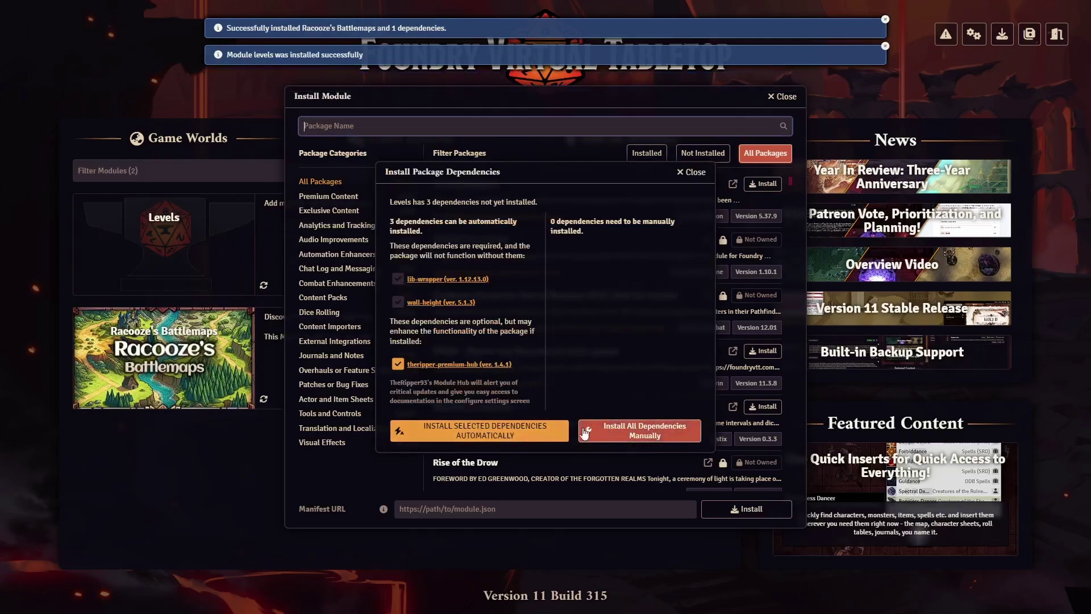
pyautogui.click(531, 433)
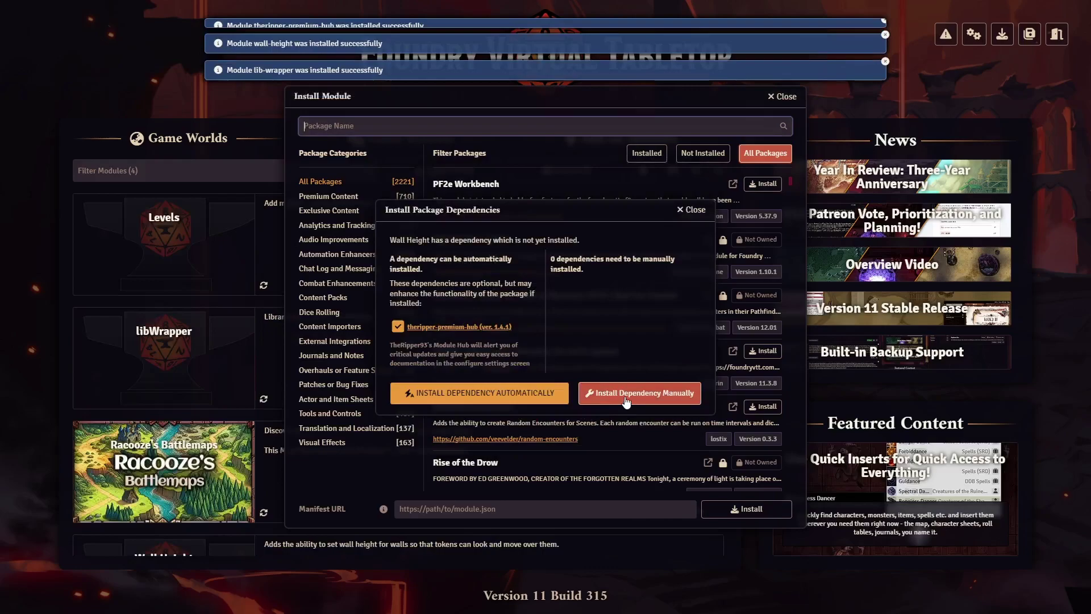
pyautogui.click(625, 396)
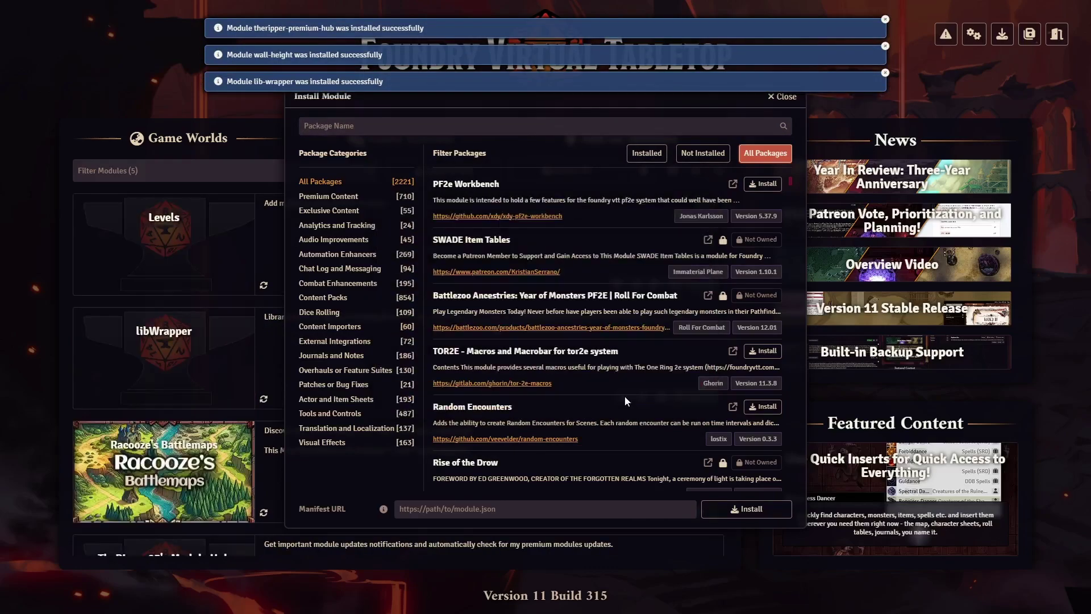
pyautogui.click(782, 97)
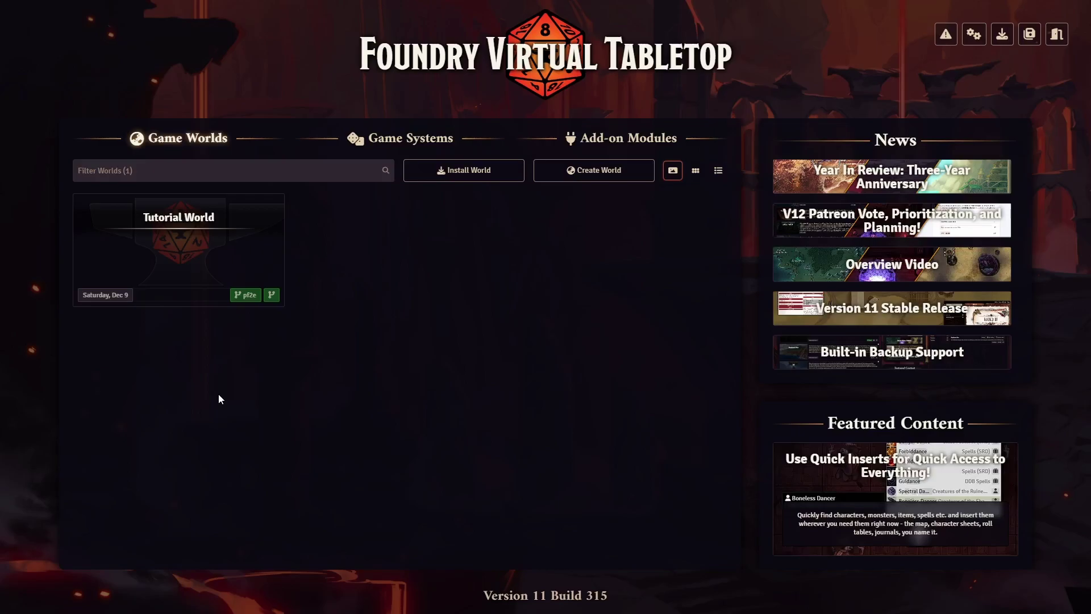
# Launch the Tutorial World and join as Gamemaster with the password field cleared.
pyautogui.click(179, 264)
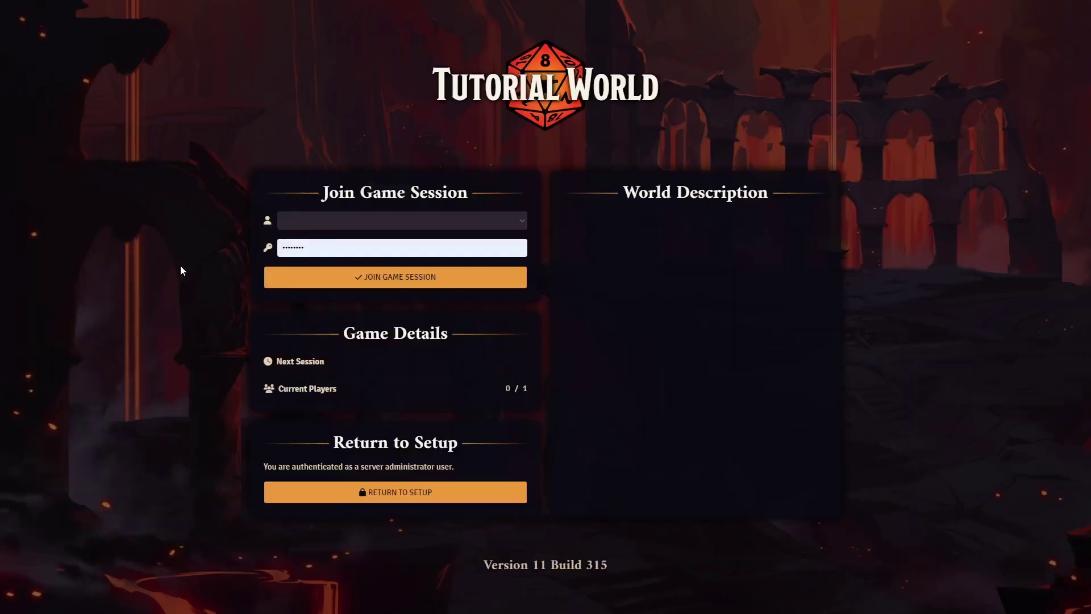
pyautogui.moveTo(320, 246); pyautogui.dragTo(284, 247)
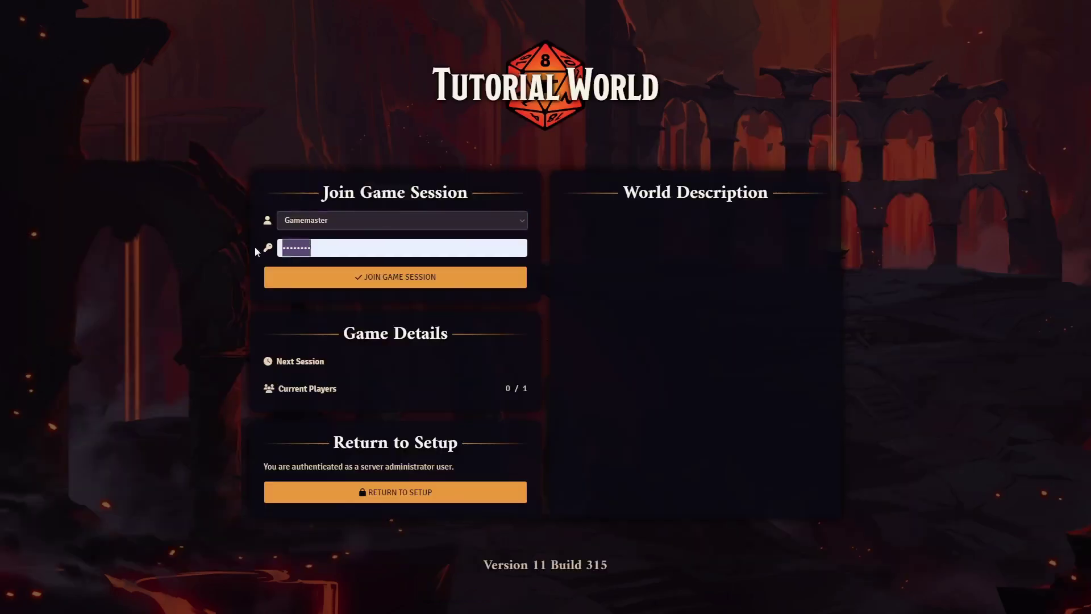
pyautogui.press('BackSpace')
pyautogui.click(287, 276)
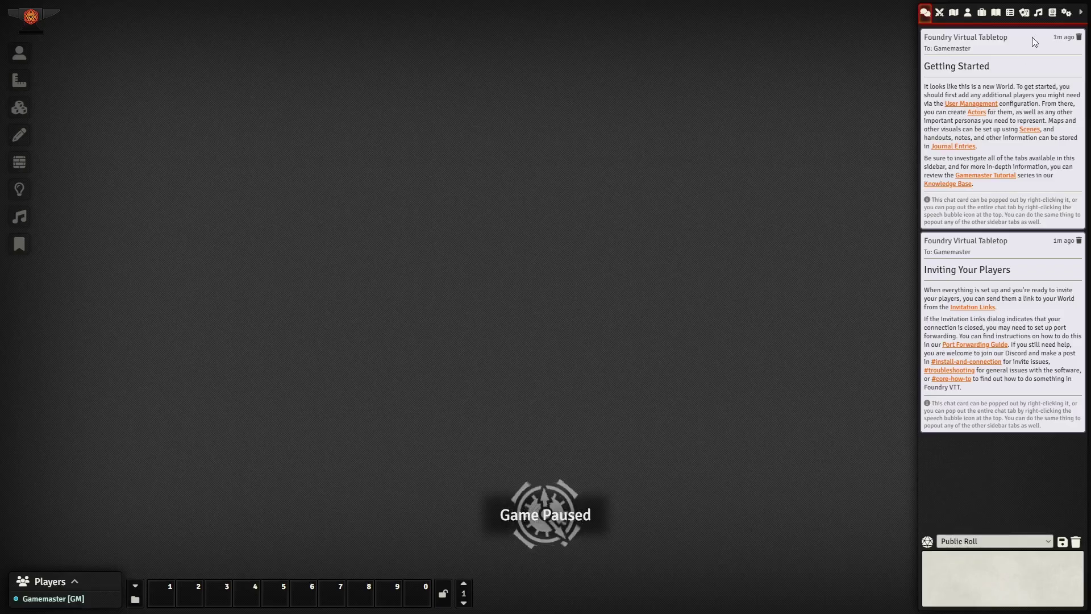
# In Manage Modules, tick Racooze's Battlemaps, CoS Maps and Strength of Thousands Maps.
pyautogui.click(1064, 17)
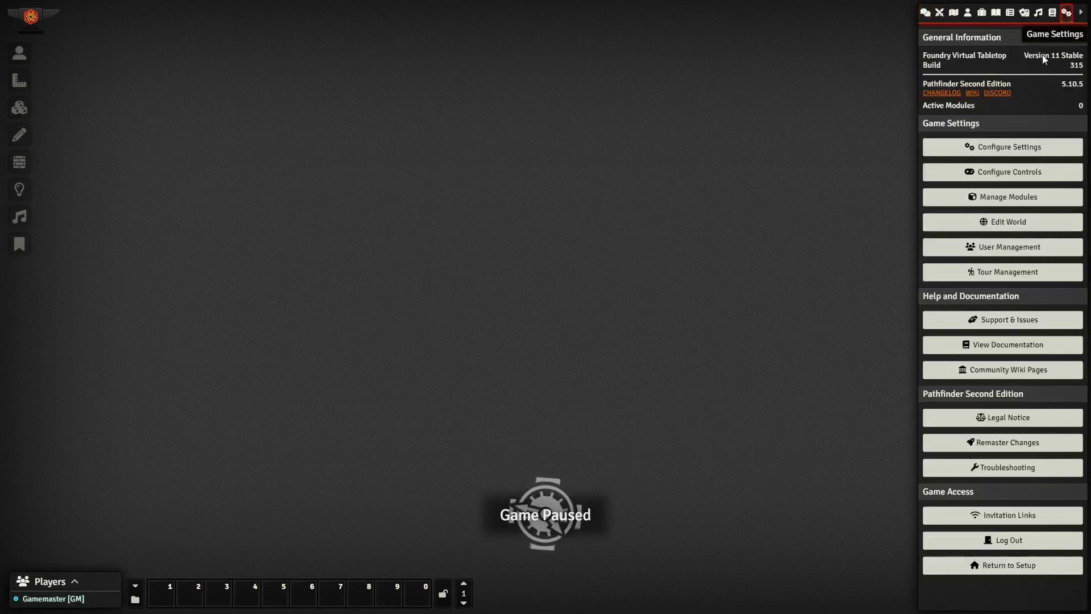
pyautogui.click(992, 199)
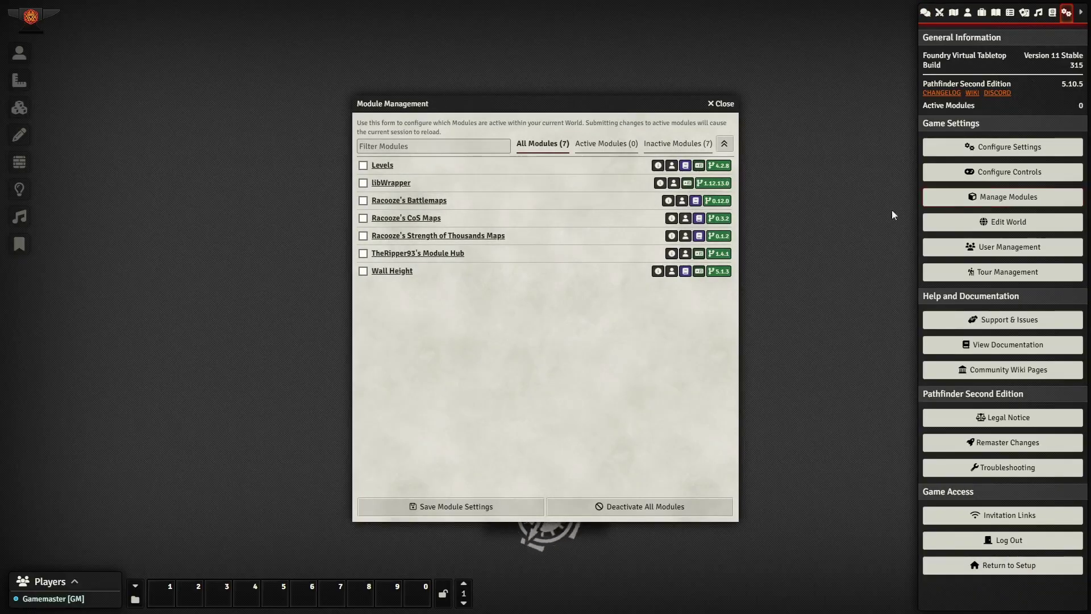
pyautogui.click(363, 200)
pyautogui.click(363, 218)
pyautogui.click(363, 236)
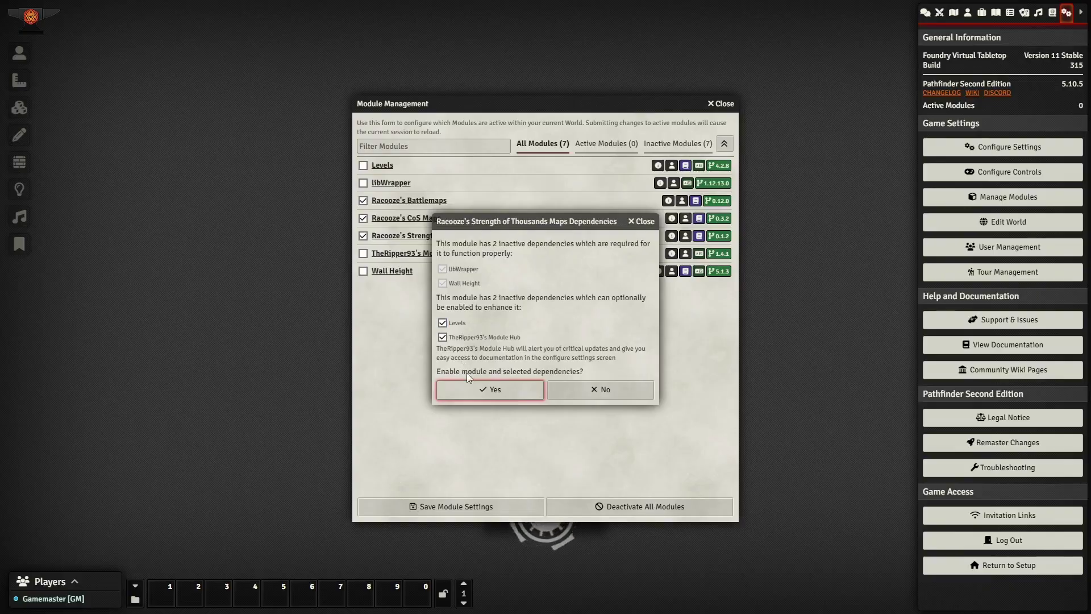
# Enable their dependencies, save the module settings, and reload the world.
pyautogui.click(482, 391)
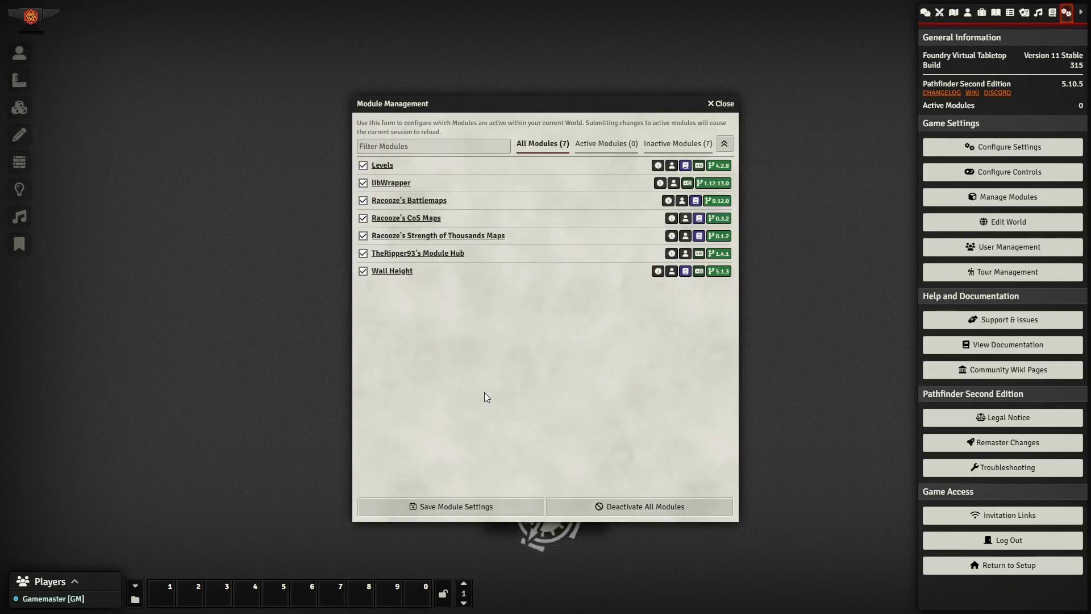
pyautogui.click(458, 512)
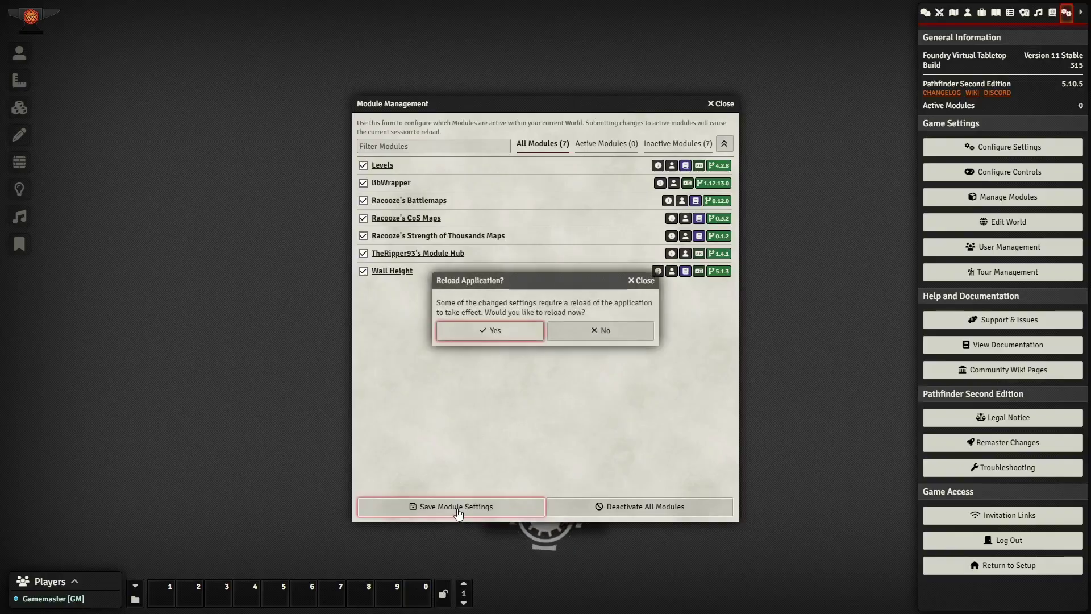
pyautogui.click(484, 331)
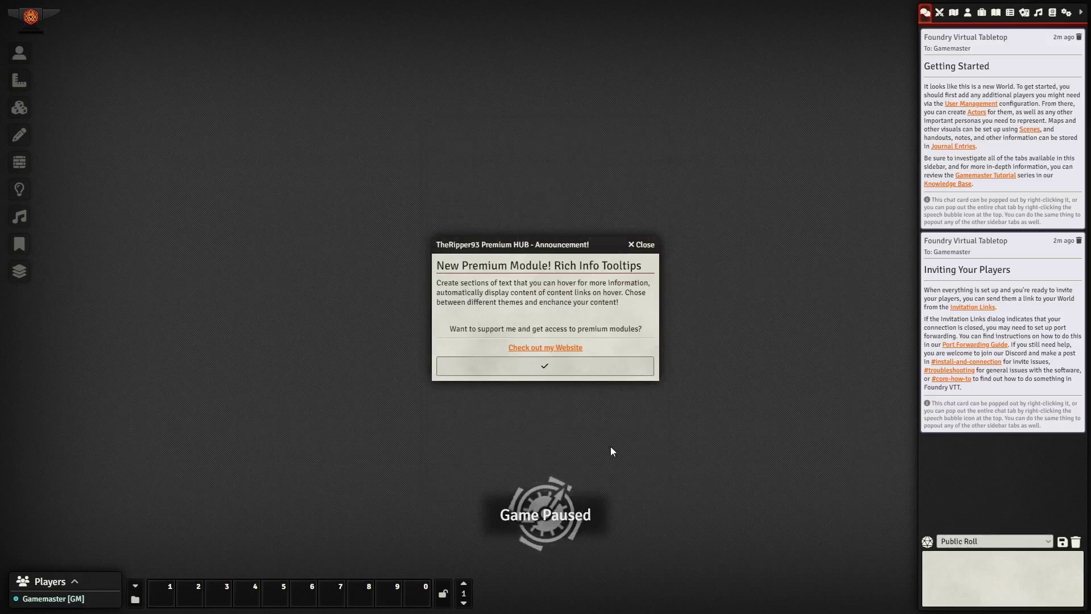
# Dismiss the Module Hub announcement and expand the Racooze's Maps compendium folder.
pyautogui.click(597, 366)
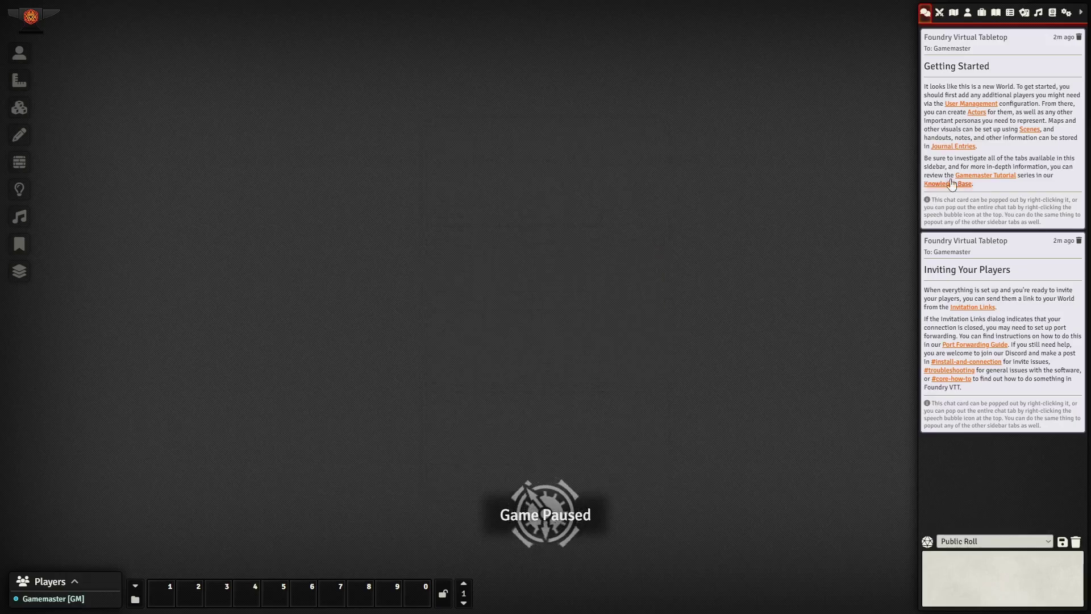
pyautogui.click(1054, 13)
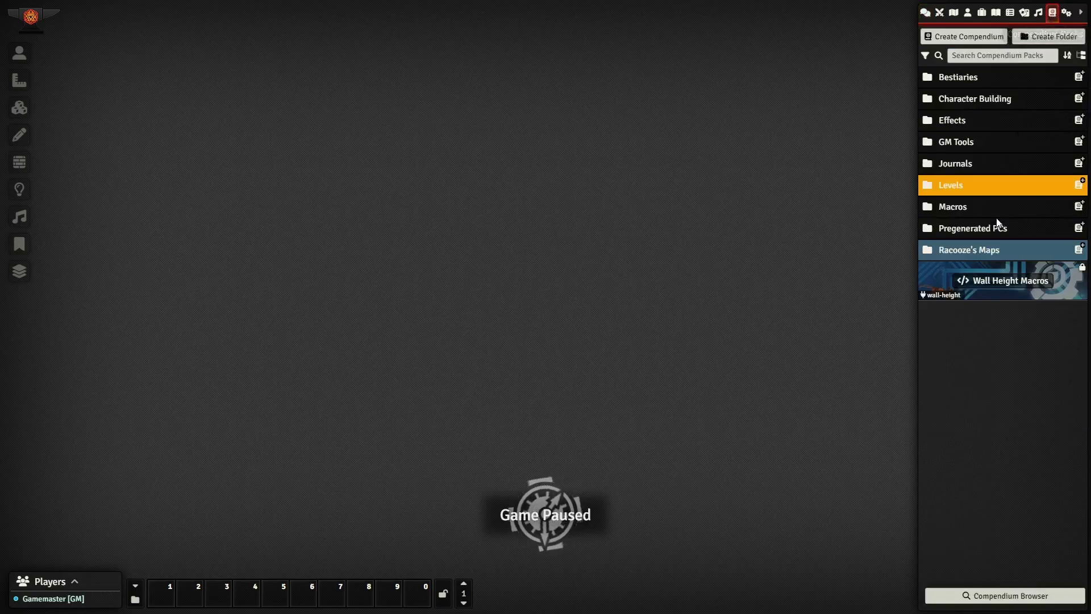
pyautogui.click(970, 249)
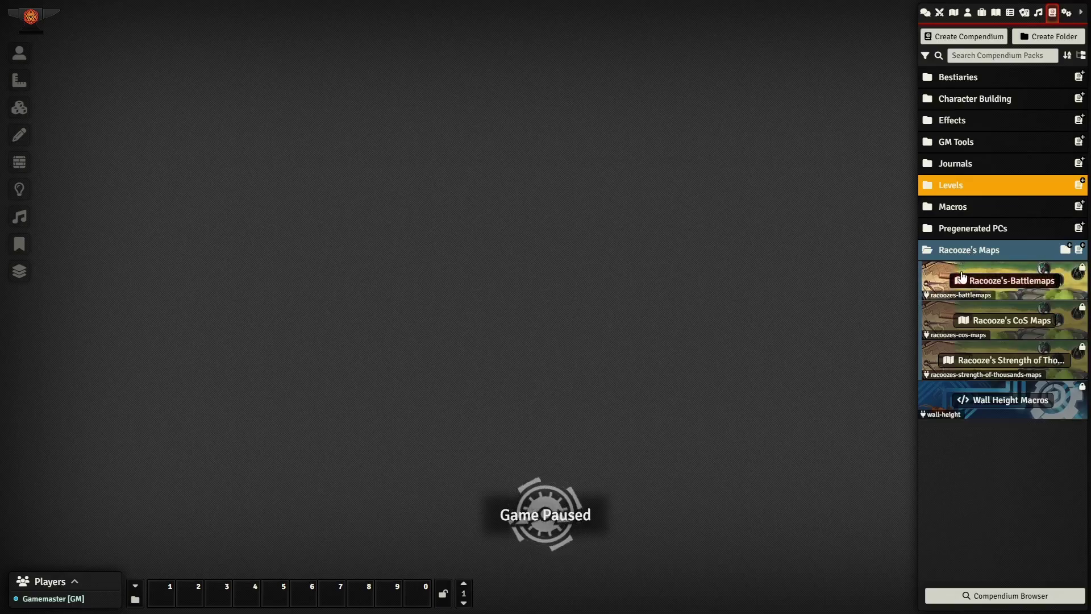
# Import the Vallaki folder from Racooze's CoS Maps into the world's Scenes.
pyautogui.click(1001, 330)
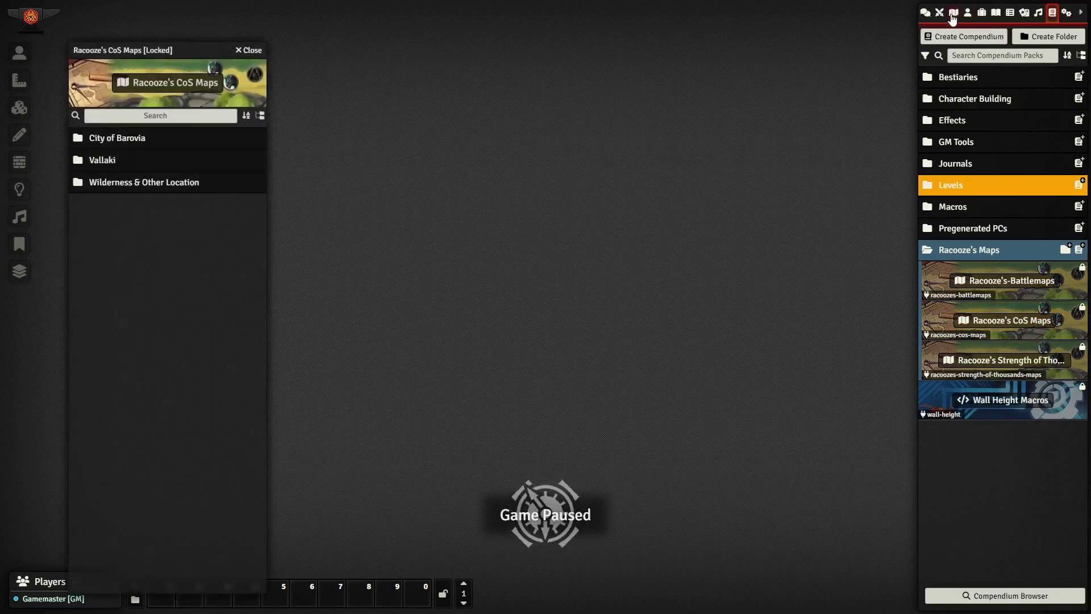
pyautogui.click(954, 12)
pyautogui.moveTo(78, 155); pyautogui.dragTo(961, 115)
# View the Burgomaster's Mansion - 1st Floor scene from the imported Vallaki folder.
pyautogui.click(955, 80)
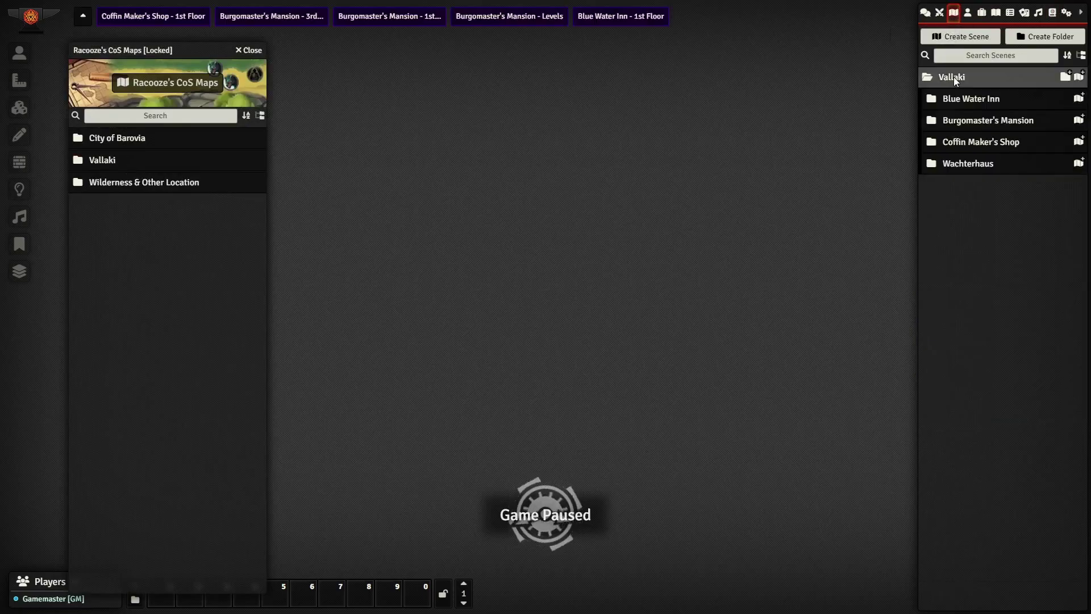
pyautogui.click(962, 123)
pyautogui.rightClick(964, 162)
pyautogui.click(957, 197)
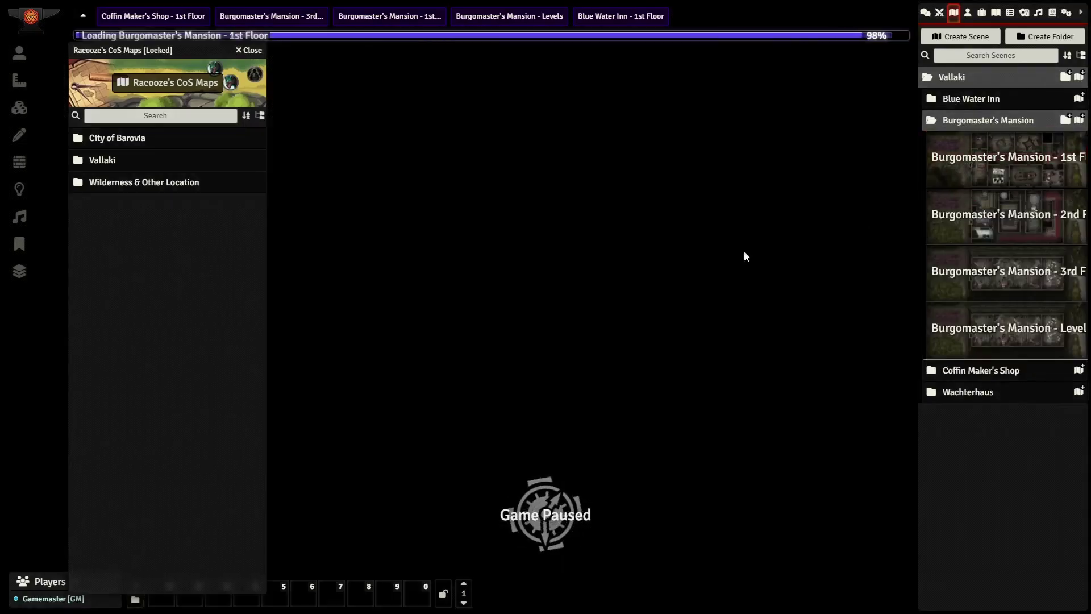